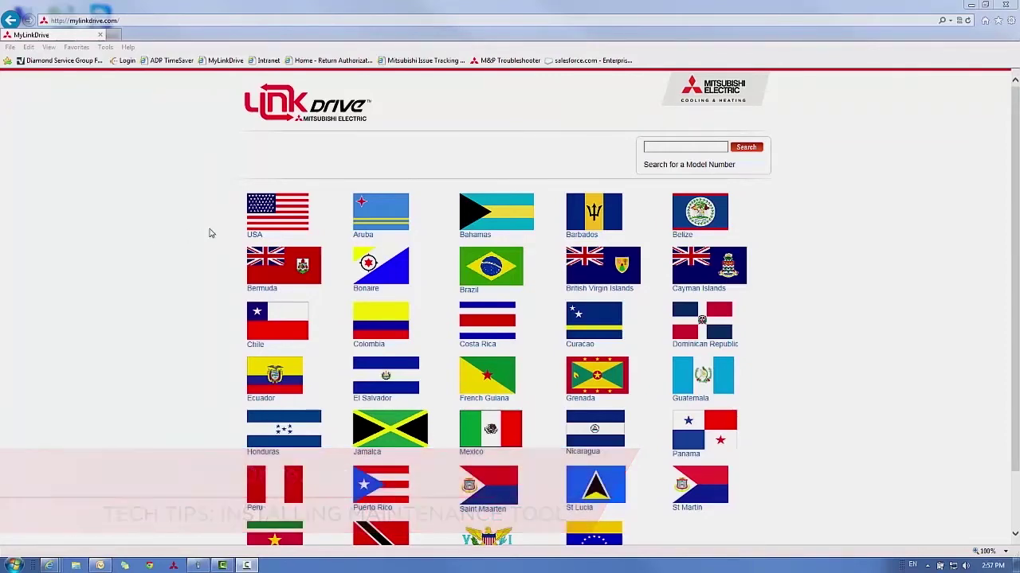
# Choose the USA flag to open the USA LinkDrive home page.
pyautogui.click(255, 226)
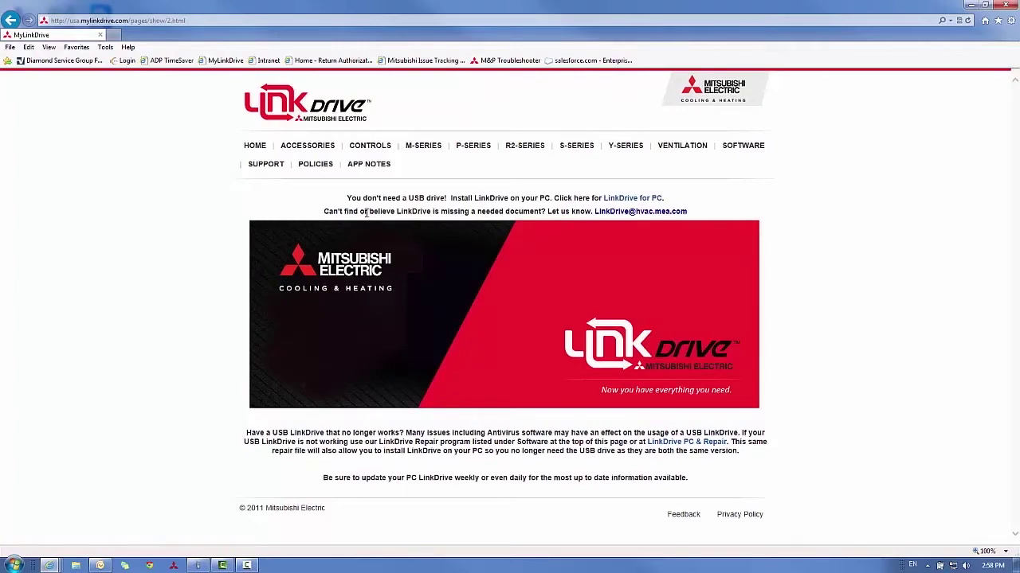
# Open the MTools-v5.18 page under Software and request the MTool_v5.18 download.
pyautogui.click(734, 150)
pyautogui.moveTo(1014, 215); pyautogui.dragTo(1015, 401)
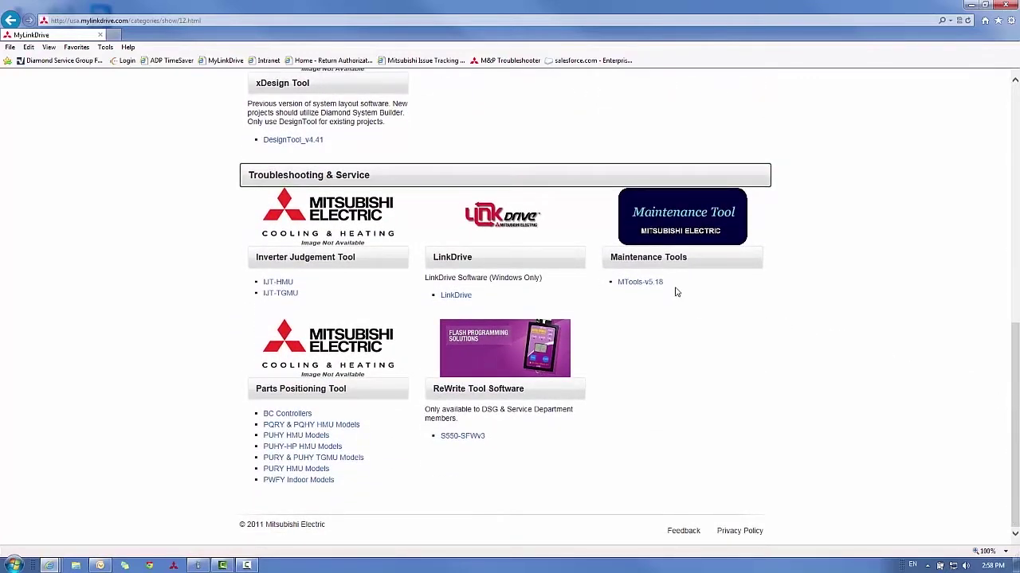
pyautogui.click(651, 287)
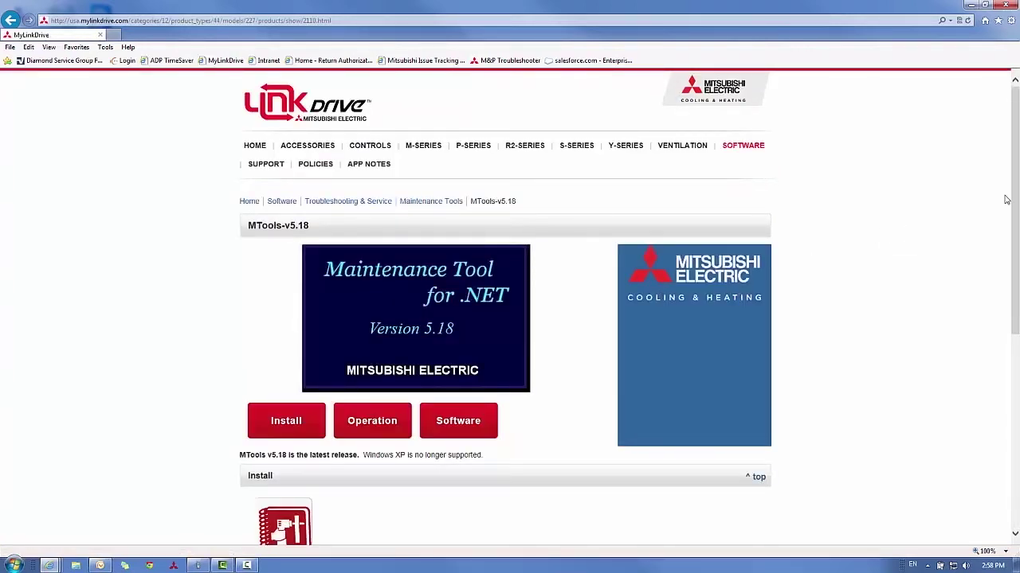
pyautogui.moveTo(1015, 197); pyautogui.dragTo(1014, 387)
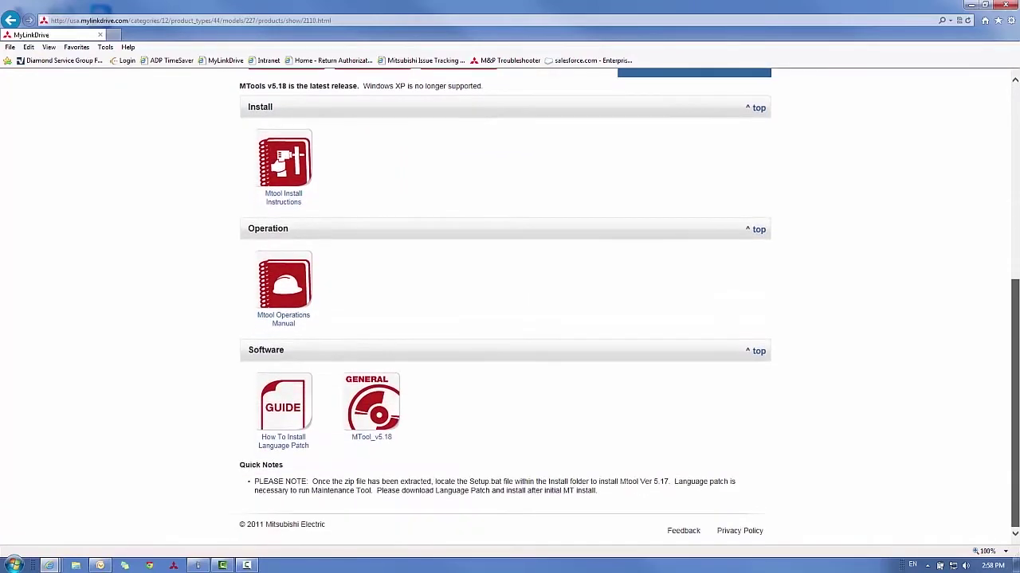
pyautogui.click(377, 429)
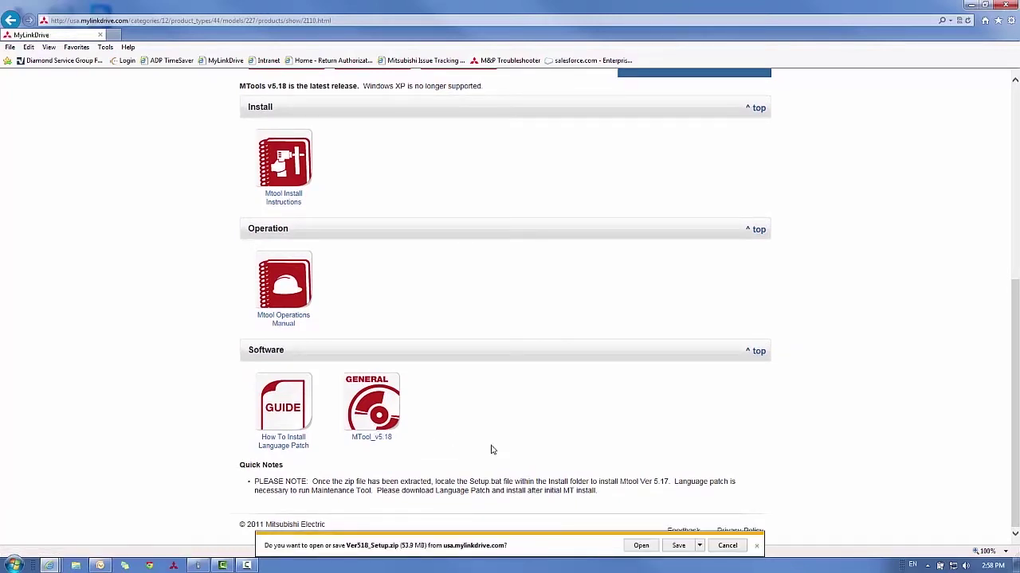
# Save Ver518_Setup.zip to the Desktop using Save as.
pyautogui.click(699, 545)
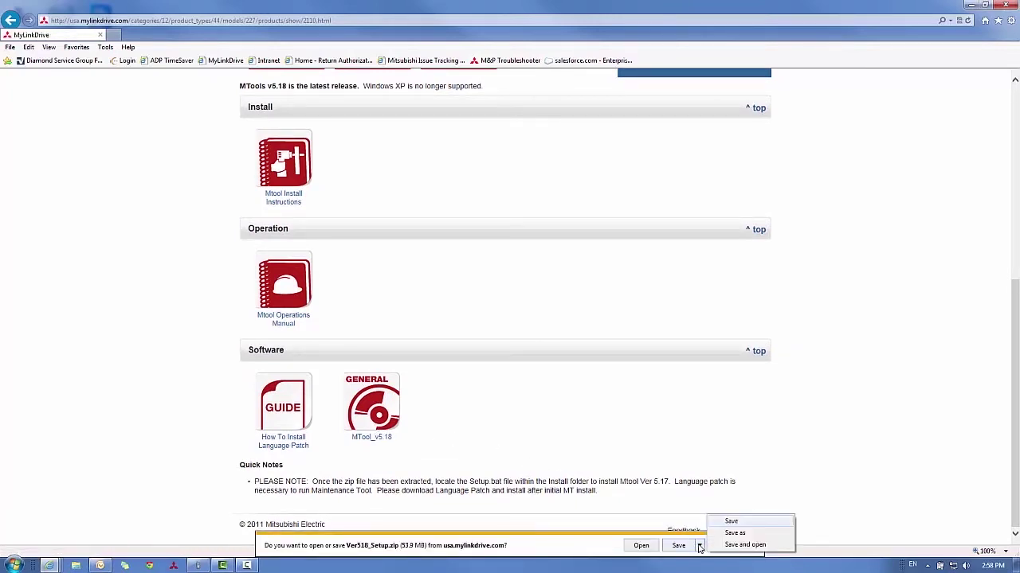
pyautogui.click(734, 533)
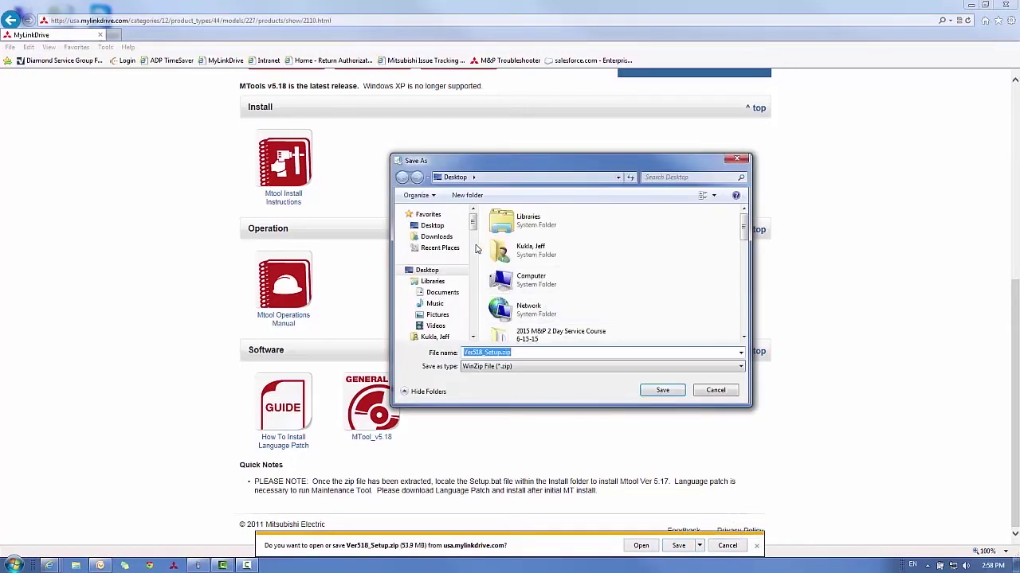
pyautogui.click(429, 229)
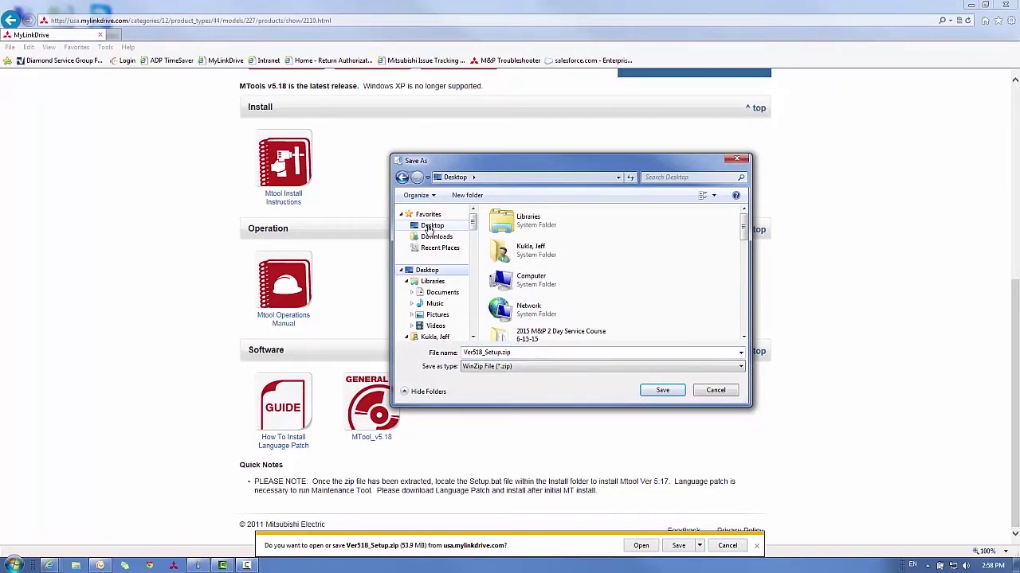
pyautogui.click(659, 392)
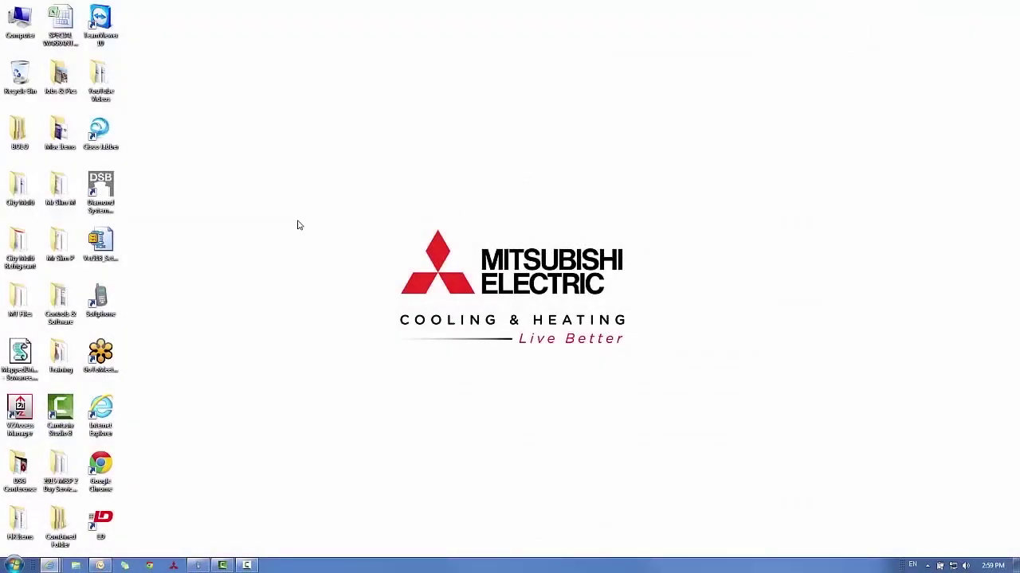
# Extract Ver518_Setup.zip to the Desktop with WinZip's Extract to option.
pyautogui.click(99, 248)
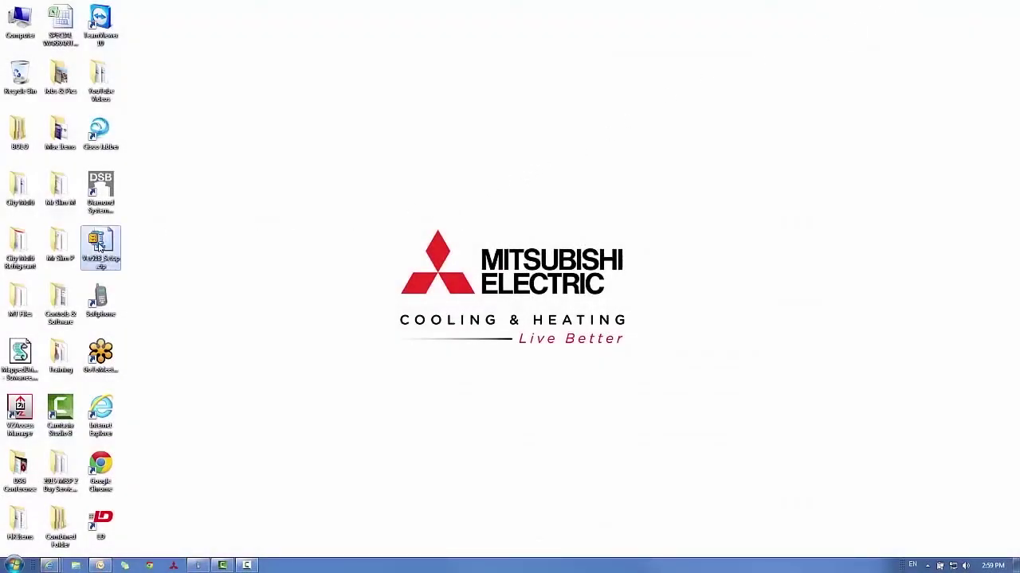
pyautogui.rightClick(99, 247)
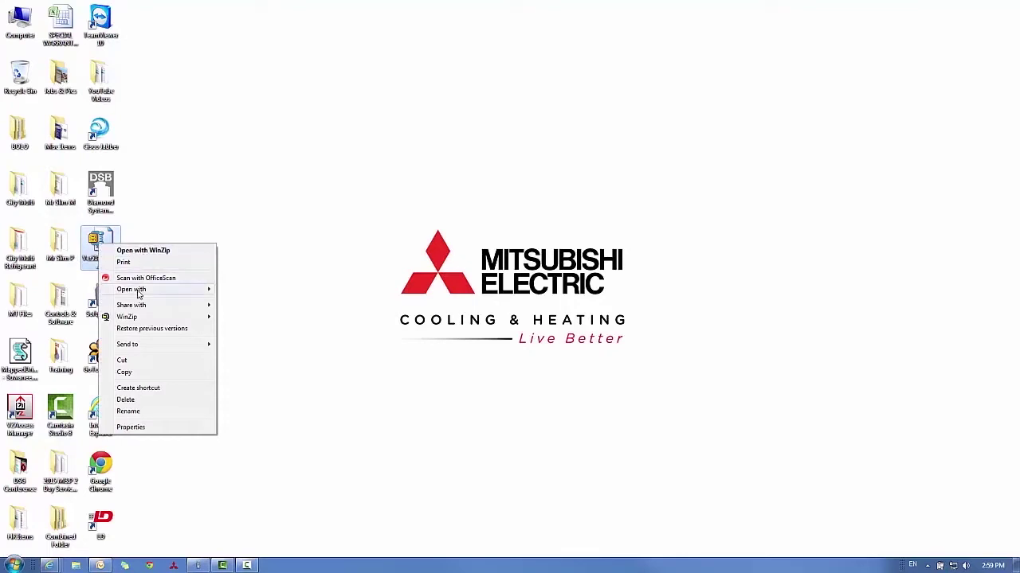
pyautogui.moveTo(128, 317)
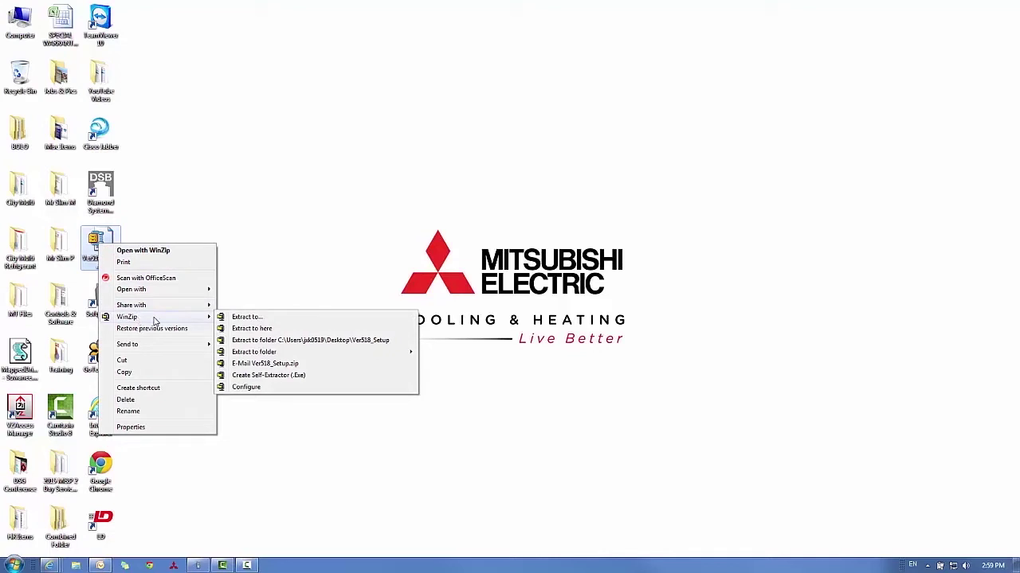
pyautogui.click(251, 317)
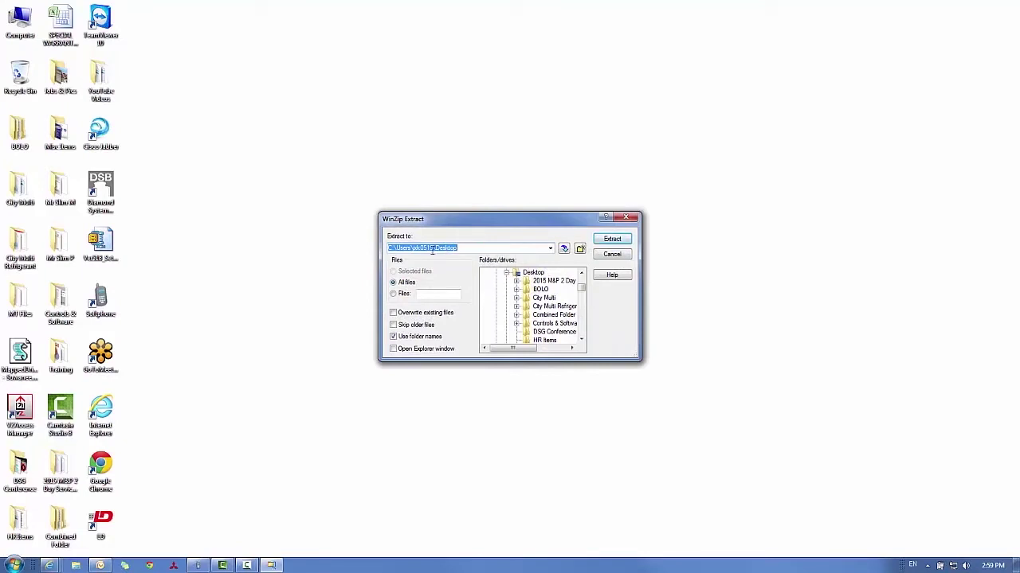
pyautogui.click(612, 240)
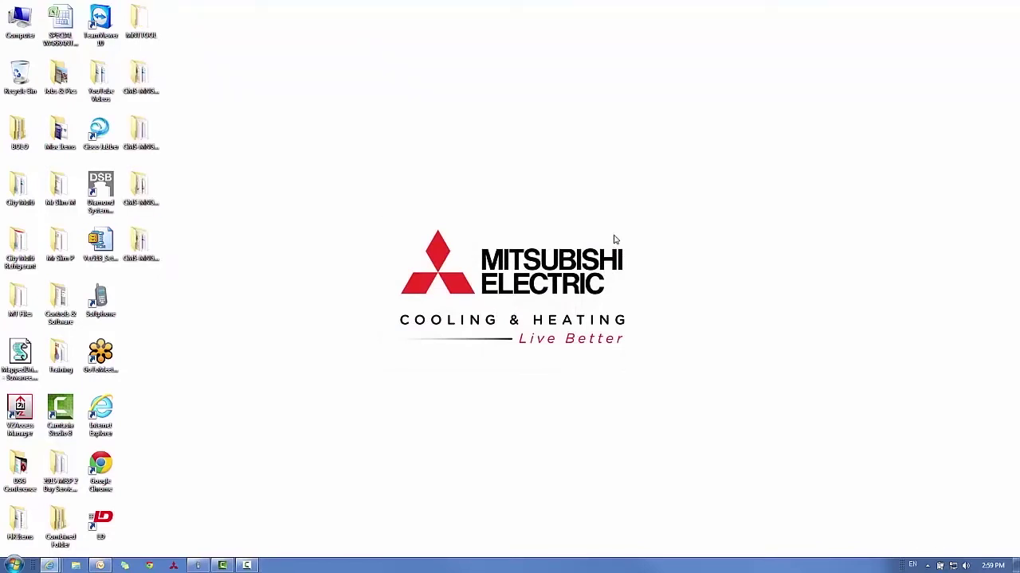
# Create a new desktop folder named 'Maintenance Tool'.
pyautogui.rightClick(256, 105)
pyautogui.moveTo(286, 213)
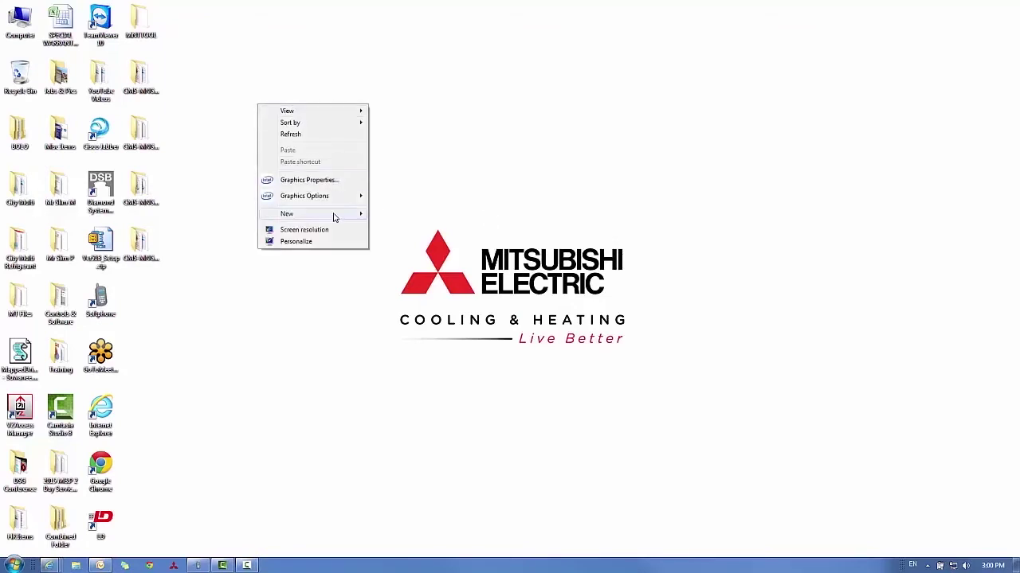
pyautogui.click(384, 214)
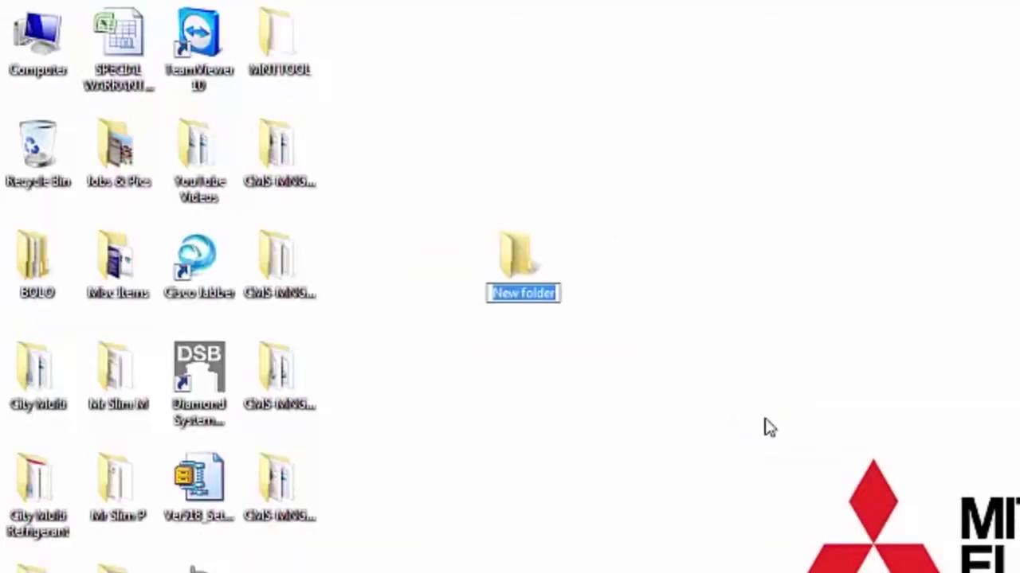
pyautogui.write('Maintenance Tool')
pyautogui.press('Return')
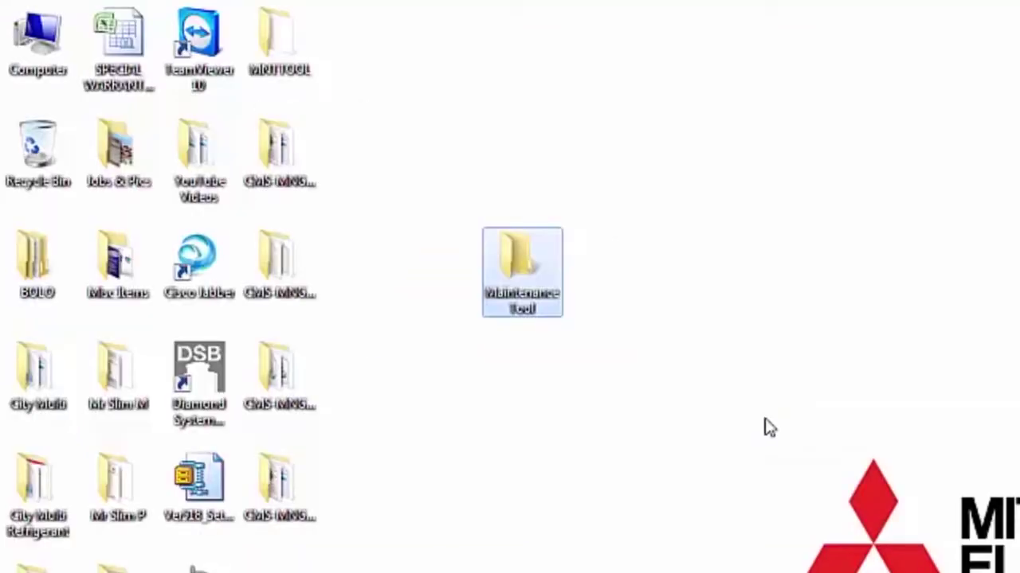
# Move the extracted driver and MNTTOOL folders into Maintenance Tool, then open it.
pyautogui.moveTo(317, 484); pyautogui.dragTo(510, 267)
pyautogui.moveTo(279, 374); pyautogui.dragTo(518, 271)
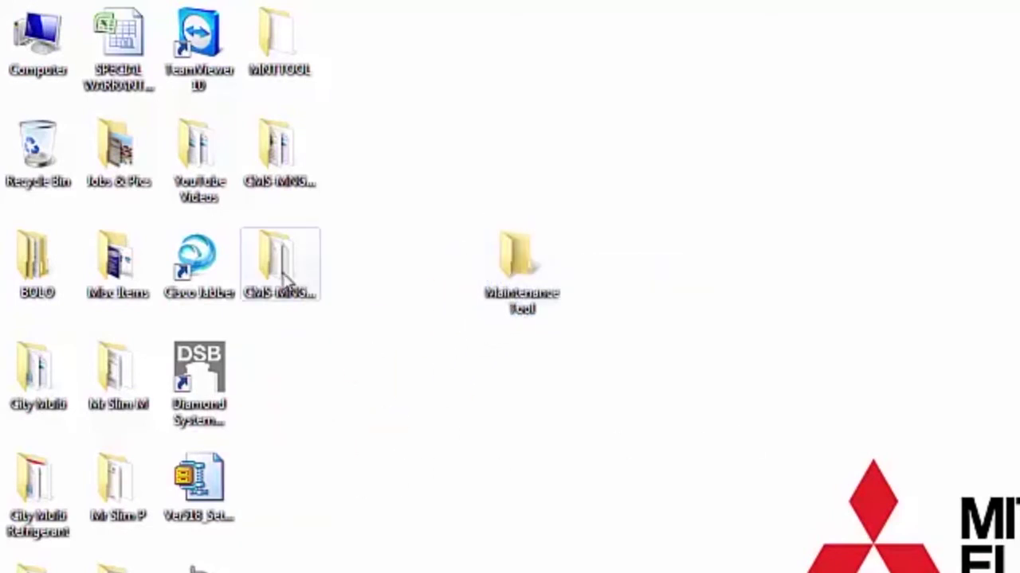
pyautogui.moveTo(287, 279); pyautogui.dragTo(518, 271)
pyautogui.moveTo(303, 171); pyautogui.dragTo(489, 239)
pyautogui.moveTo(279, 40)
pyautogui.mouseDown()
pyautogui.moveTo(525, 283)
pyautogui.moveTo(278, 49)
pyautogui.mouseUp()
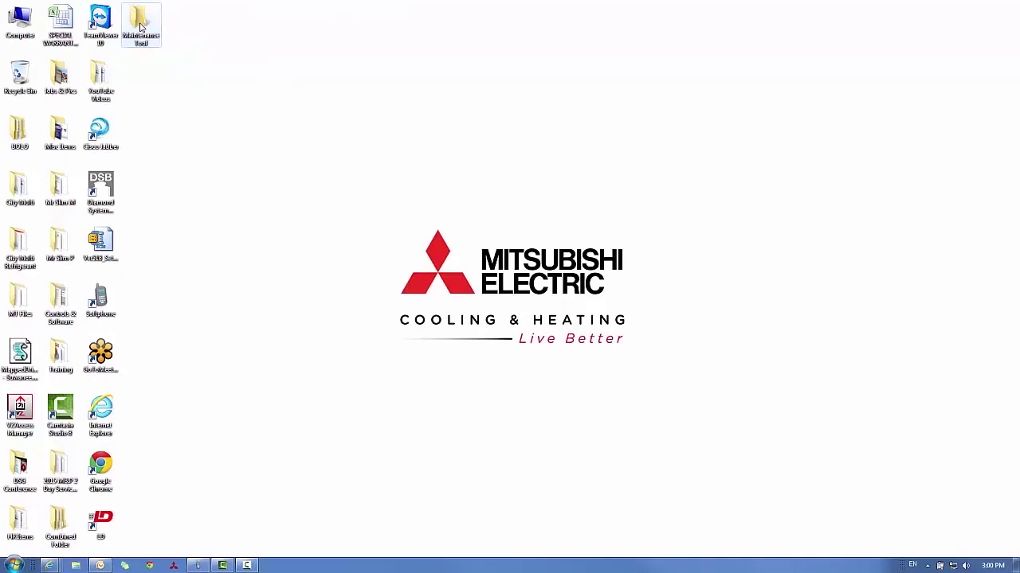
pyautogui.doubleClick(141, 26)
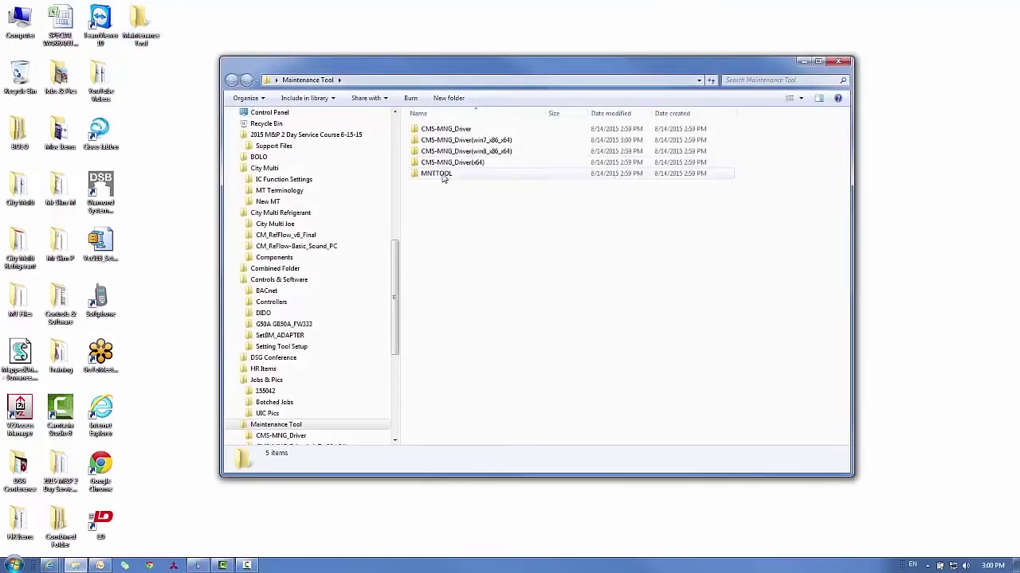
# Run Setup.bat from MNTTOOL\Install_file to launch the InstallShield installer.
pyautogui.doubleClick(443, 175)
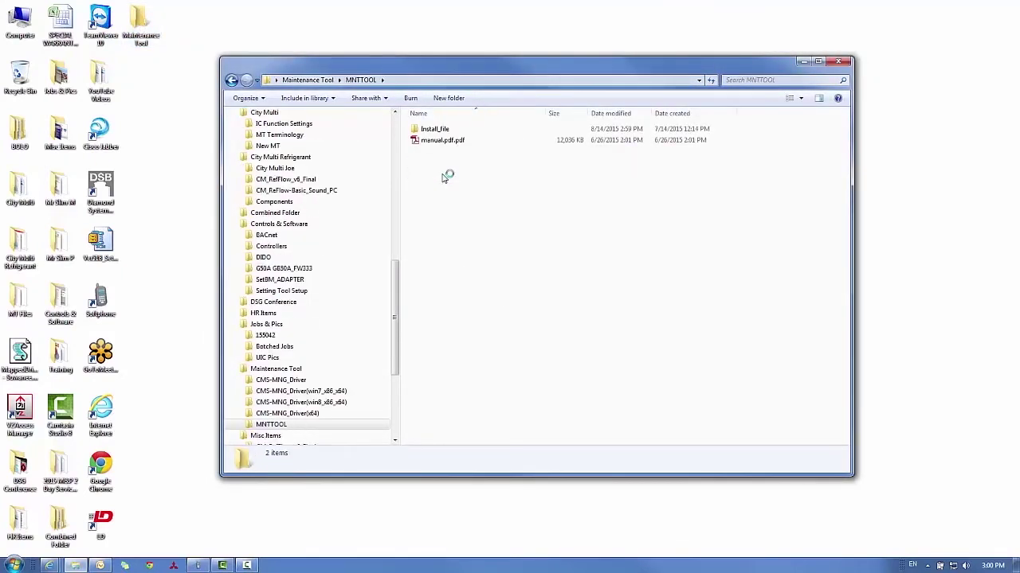
pyautogui.doubleClick(442, 130)
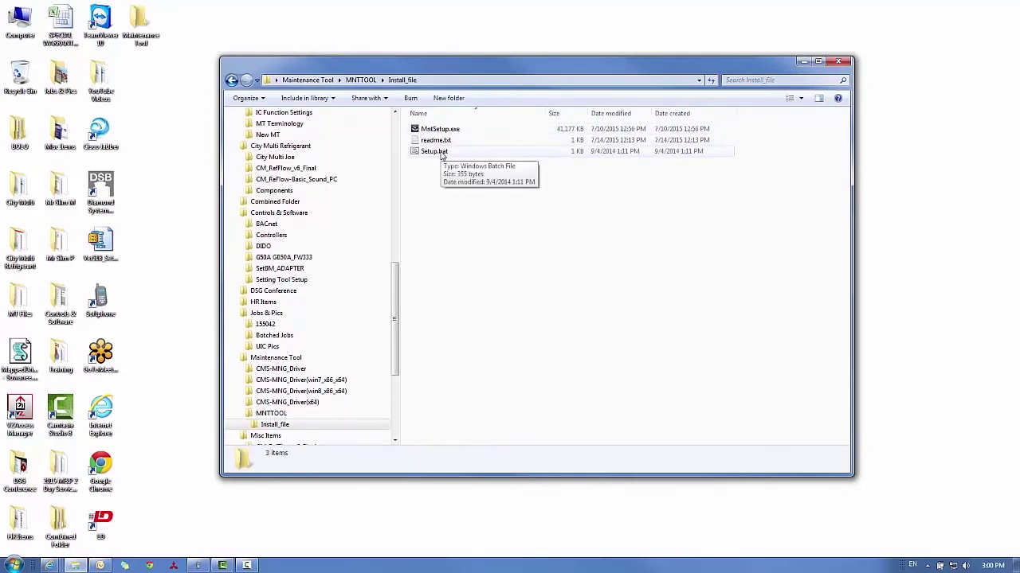
pyautogui.click(442, 154)
pyautogui.doubleClick(441, 152)
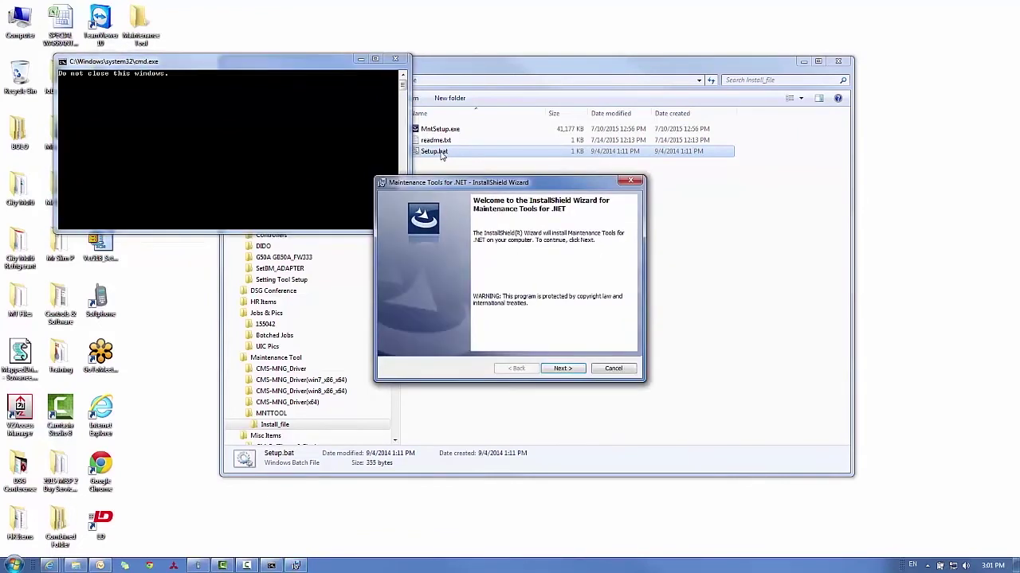
# Complete the Maintenance Tools for .NET installation and close the console and folder windows.
pyautogui.click(563, 368)
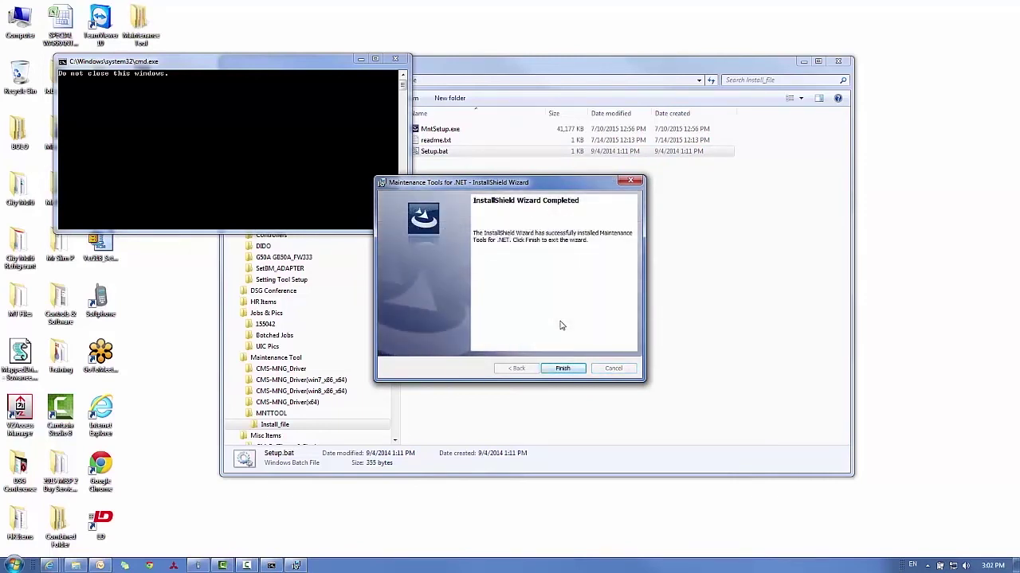
pyautogui.click(566, 368)
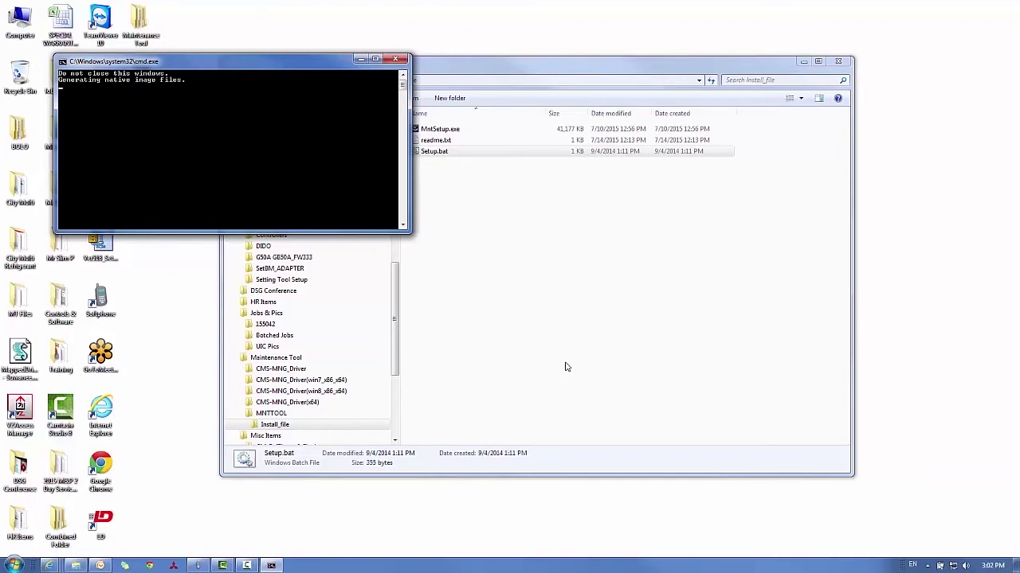
pyautogui.click(837, 61)
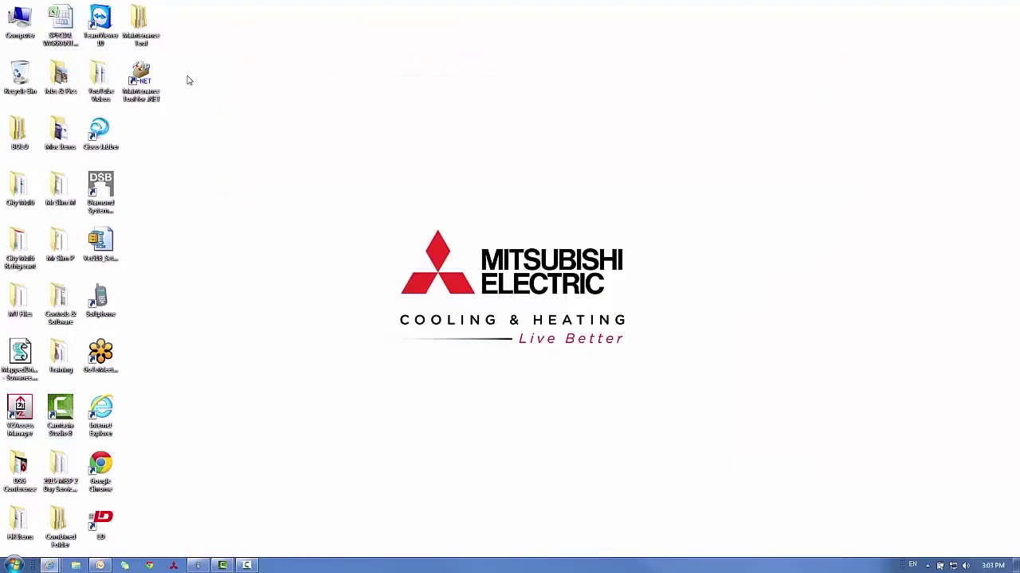
# Launch Maintenance Tool for .NET and accept Fahrenheit, pound/inch² and UL-Model Number units.
pyautogui.doubleClick(142, 80)
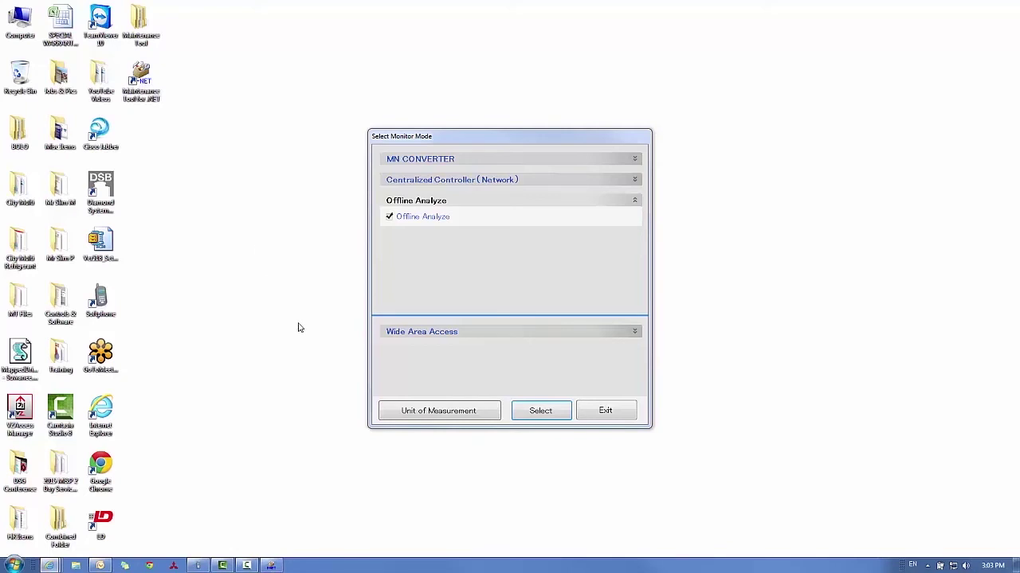
pyautogui.click(402, 412)
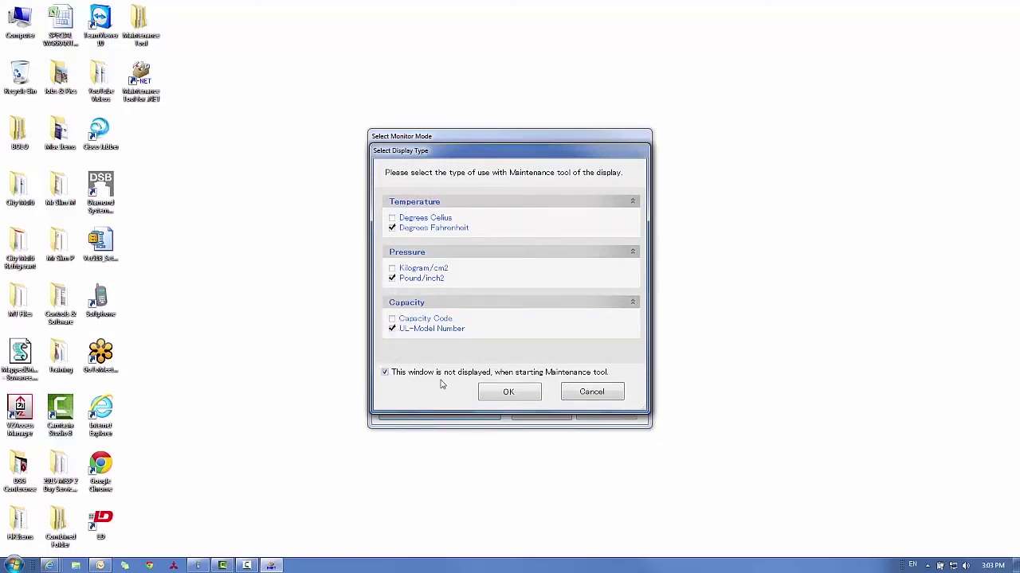
pyautogui.click(490, 392)
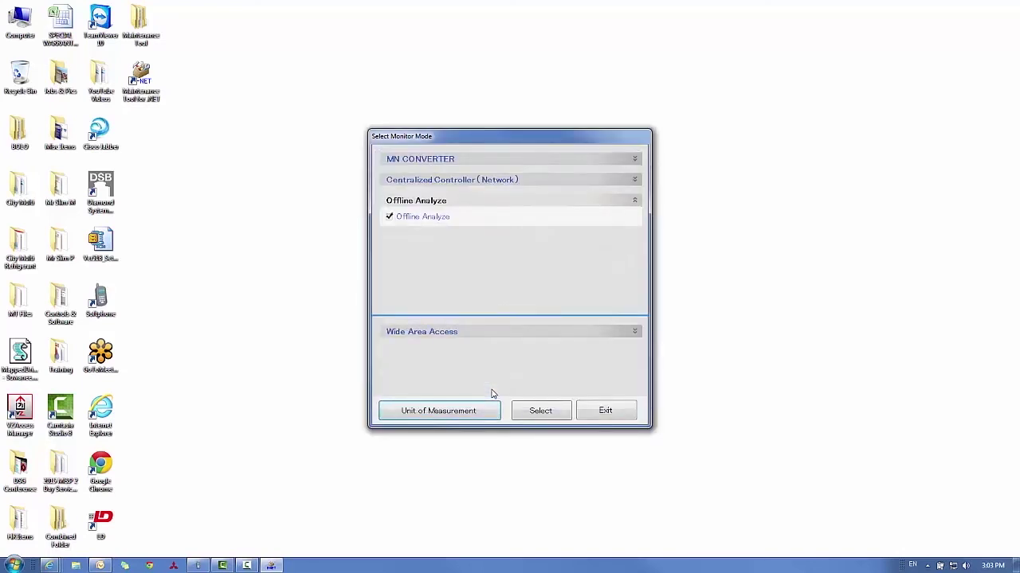
# Expand MN CONVERTER to show local connection via CMS-MNG-E on COM1.
pyautogui.click(456, 159)
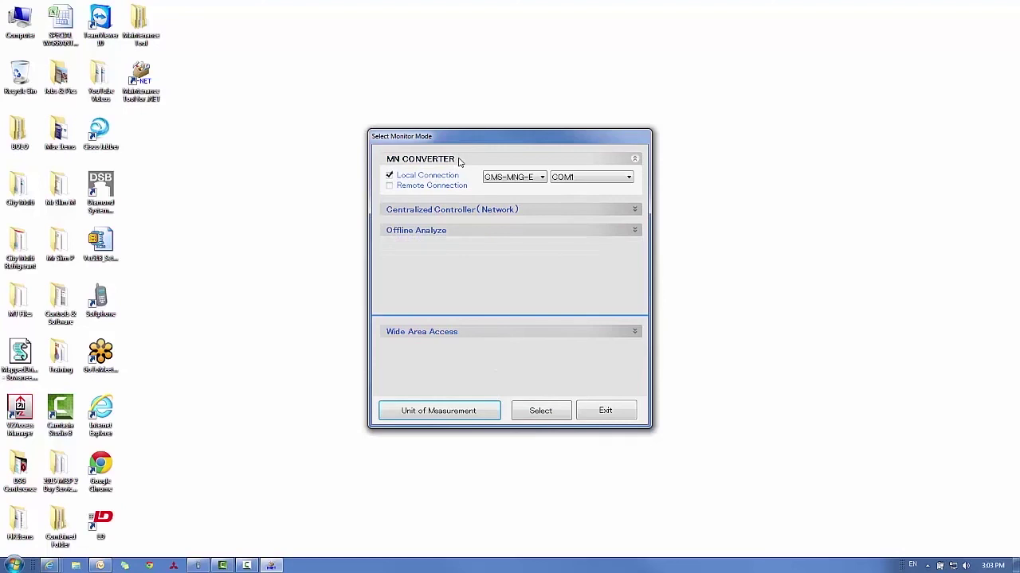